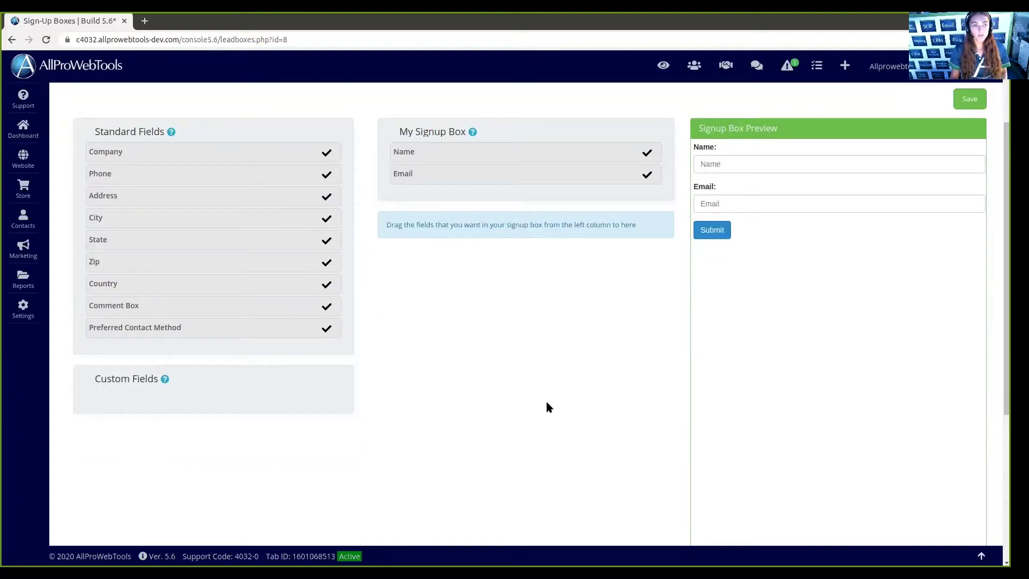
- Add the standard Company field to the signup box and order it below Email
{"action": "scroll", "coordinate": [525, 391], "scroll_direction": "up", "scroll_amount": 2}
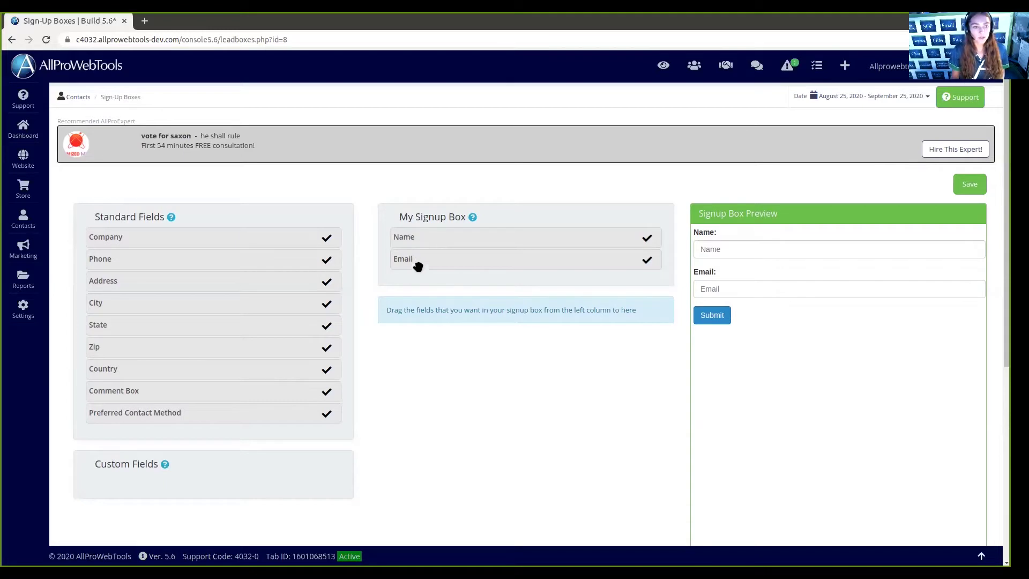
{"action": "left_click_drag", "start_coordinate": [110, 242], "coordinate": [430, 256]}
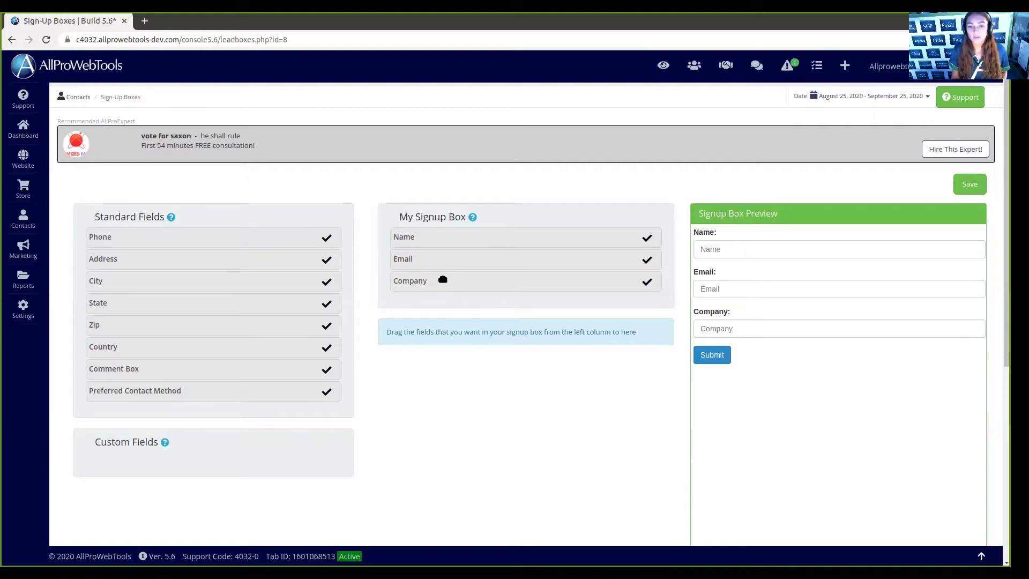
{"action": "left_click_drag", "start_coordinate": [442, 279], "coordinate": [444, 260]}
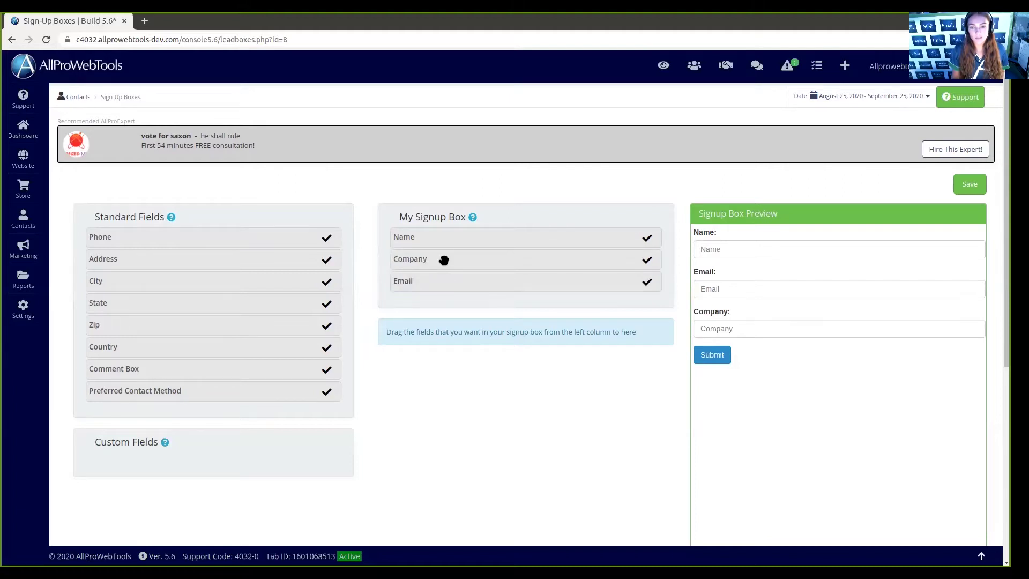
{"action": "left_click_drag", "start_coordinate": [441, 258], "coordinate": [445, 293]}
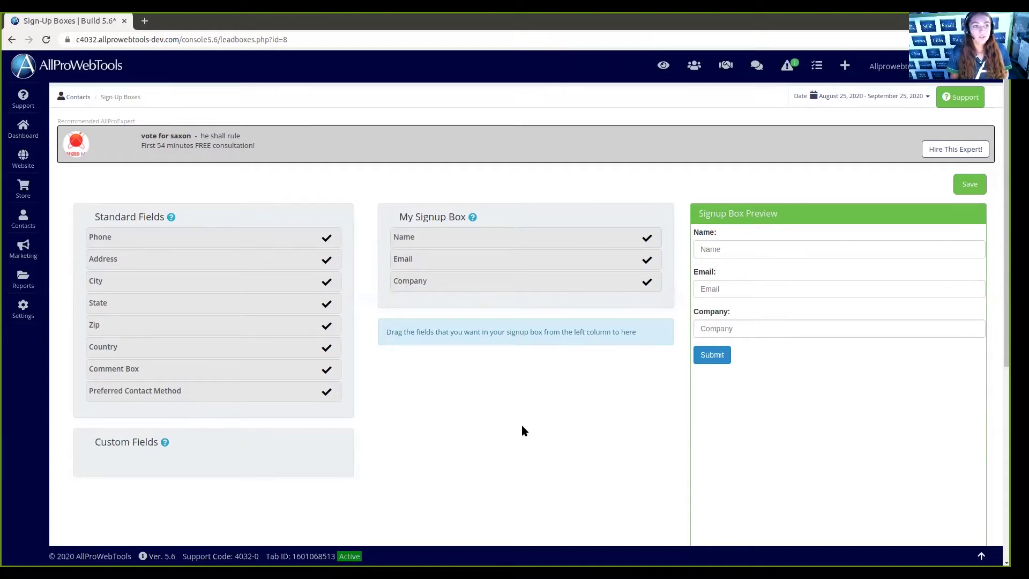
- Switch the Company field's check mark to a question mark, keep Email's check mark, and save the signup box
{"action": "left_click", "coordinate": [647, 282]}
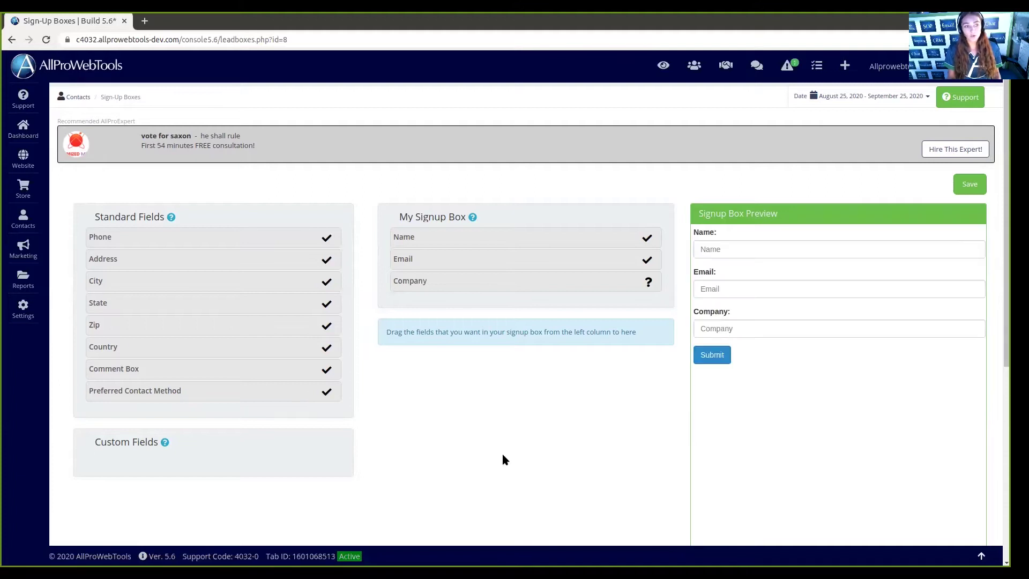
{"action": "left_click", "coordinate": [647, 259]}
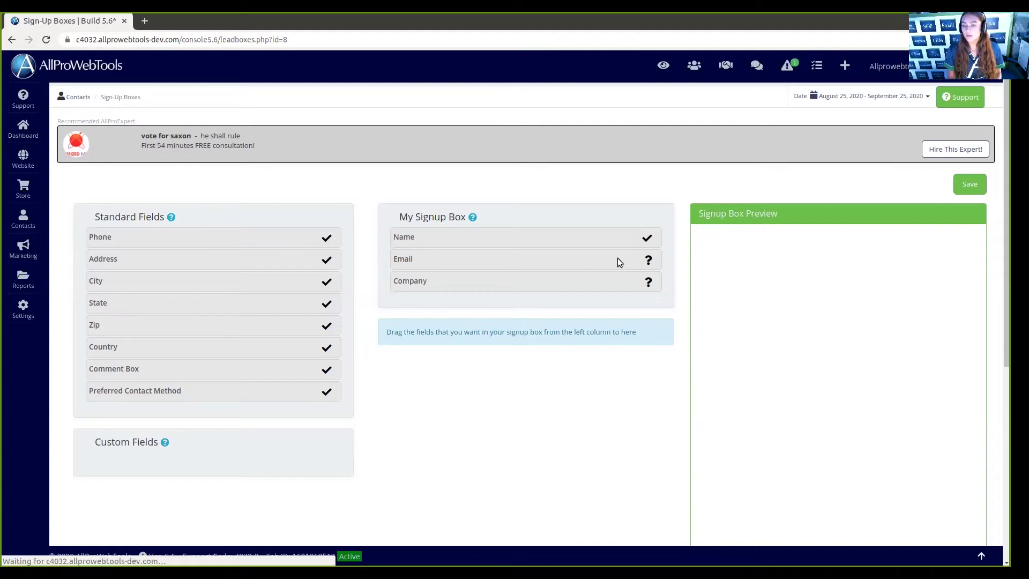
{"action": "left_click", "coordinate": [648, 260]}
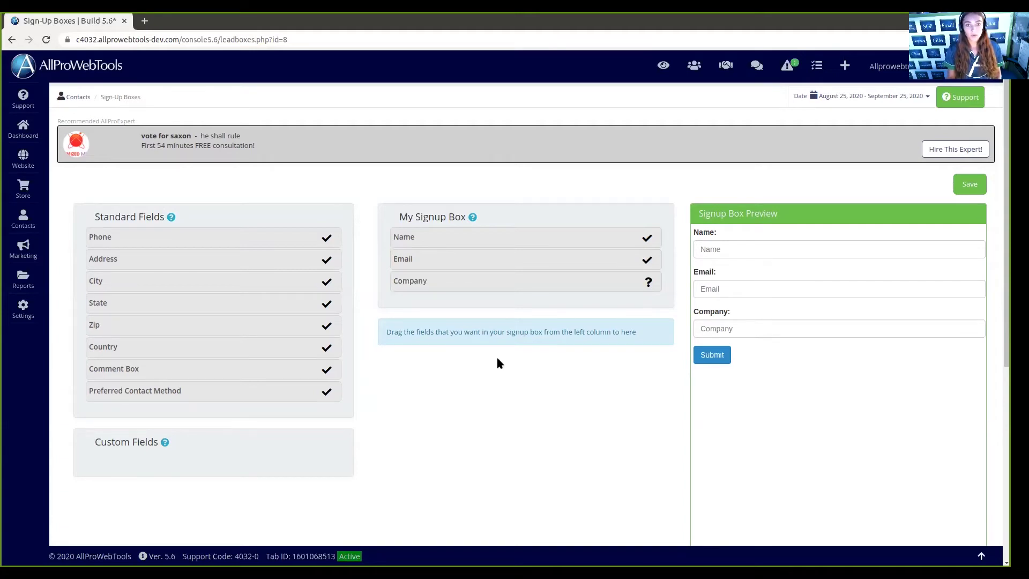
{"action": "left_click", "coordinate": [965, 184]}
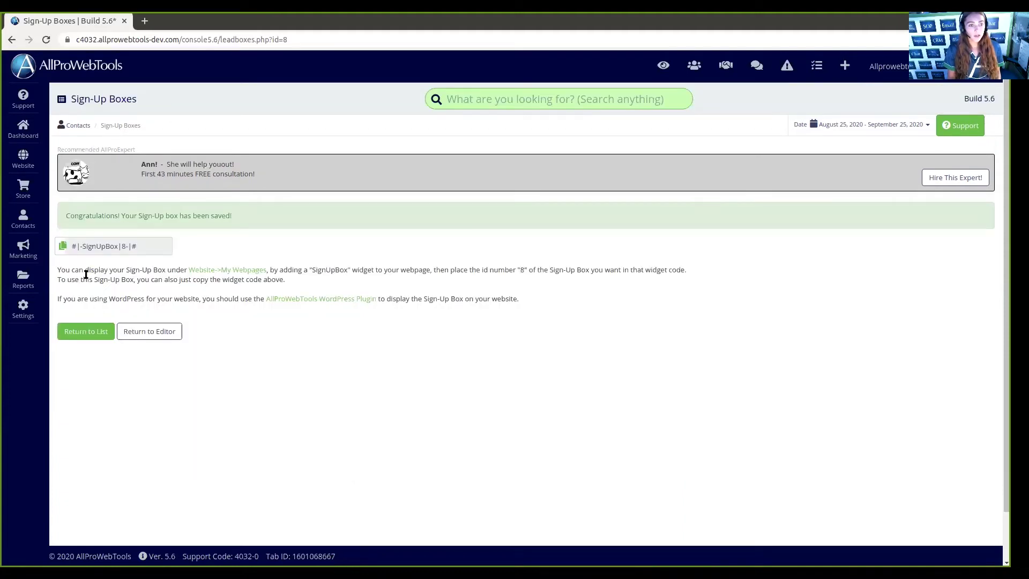
- Create a dropdown custom field for contacts and name it "Who Referred You to Us?"
{"action": "left_click", "coordinate": [23, 217]}
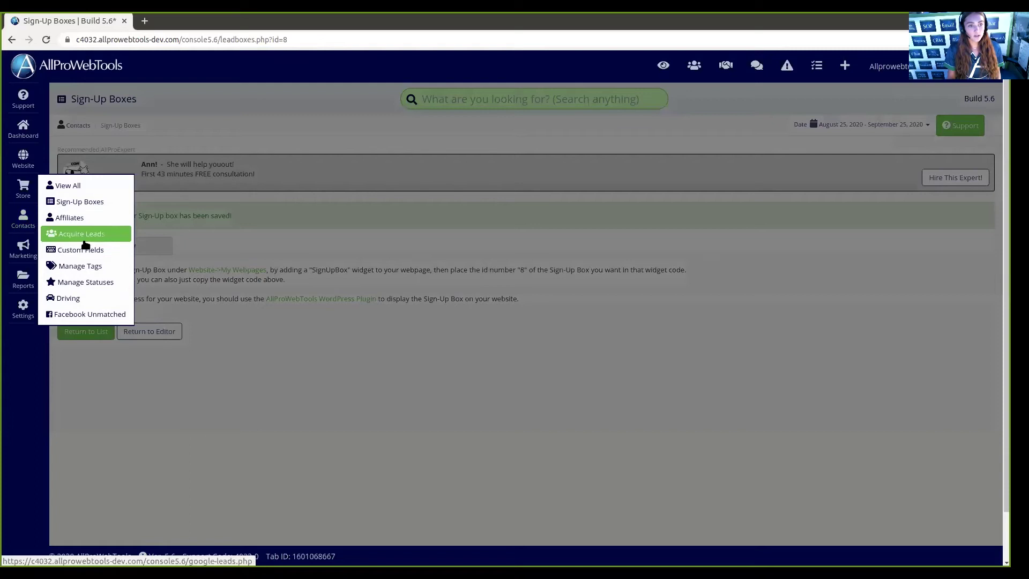
{"action": "left_click", "coordinate": [87, 250]}
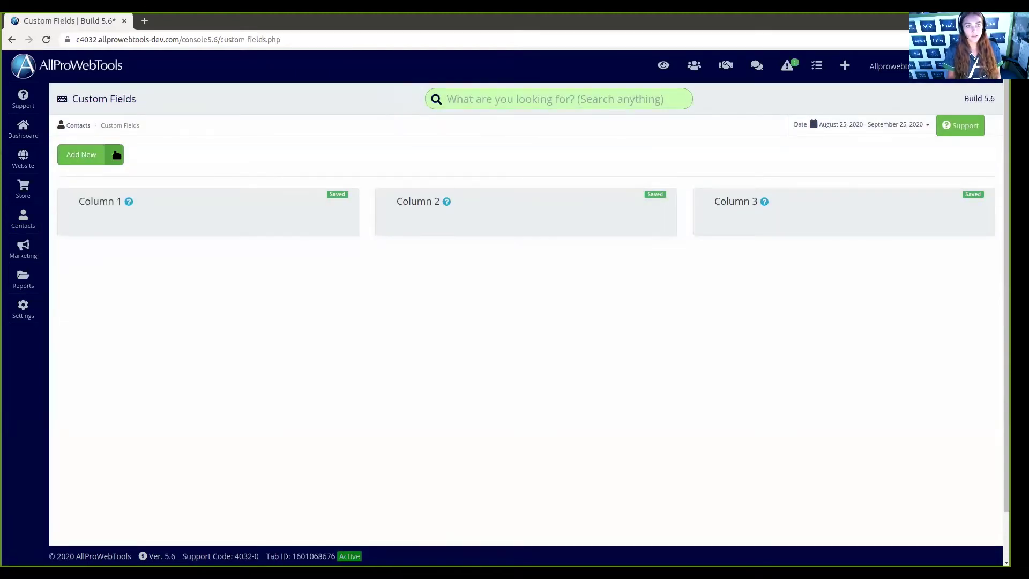
{"action": "left_click", "coordinate": [116, 155]}
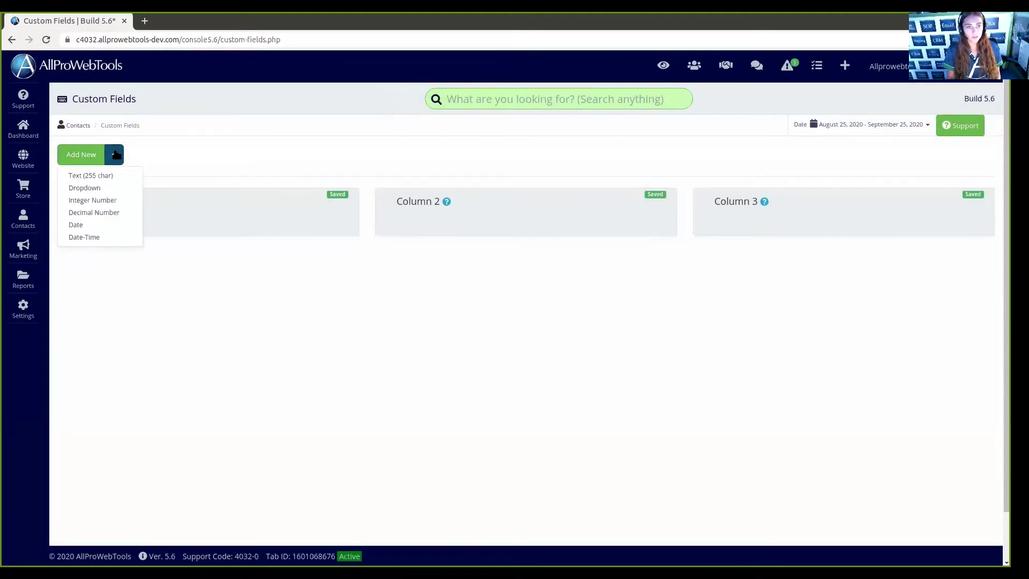
{"action": "left_click", "coordinate": [105, 187]}
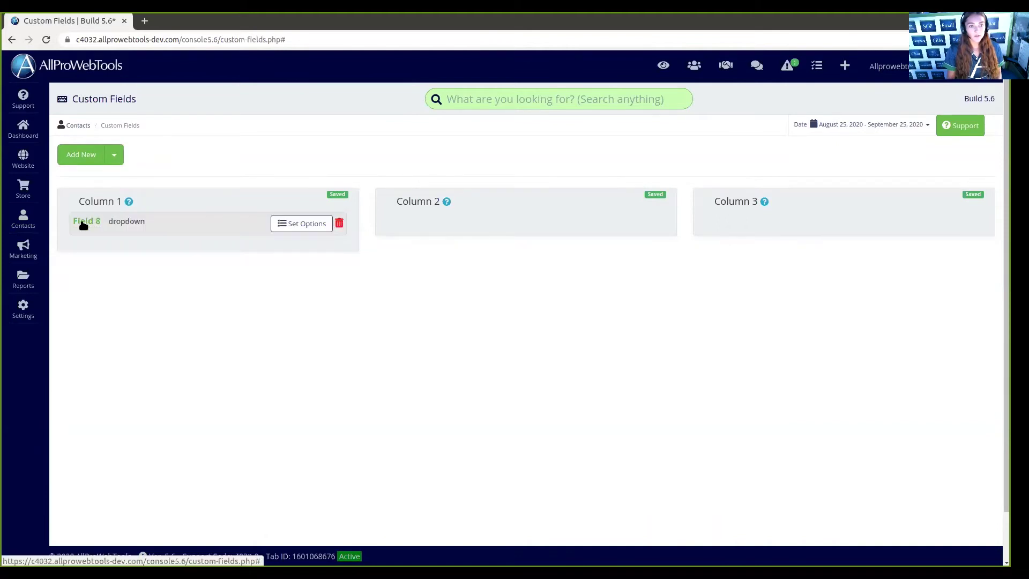
{"action": "left_click", "coordinate": [83, 223]}
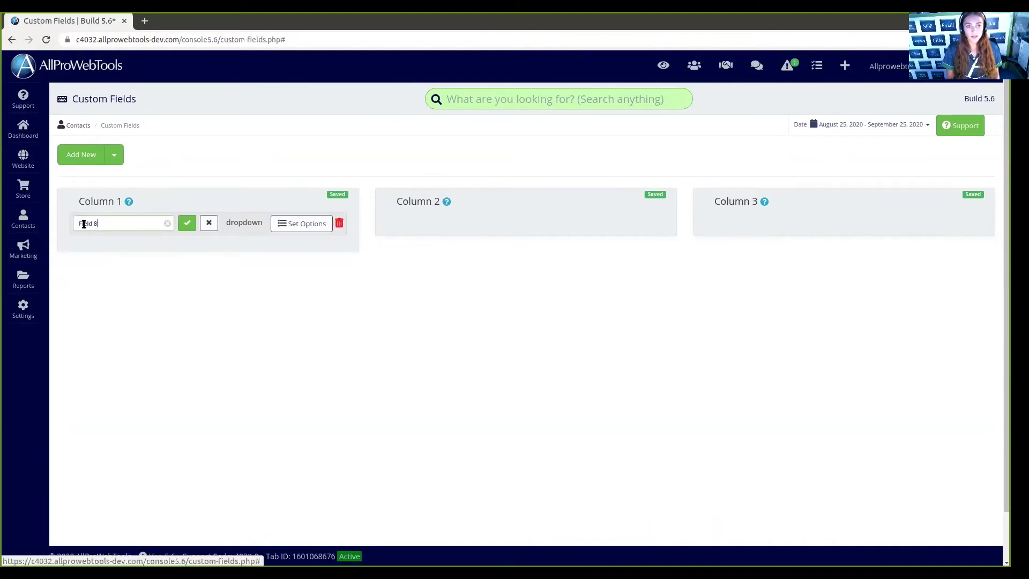
{"action": "left_click", "coordinate": [166, 223]}
{"action": "type", "text": "Who Referred You to Us?"}
{"action": "left_click", "coordinate": [186, 224]}
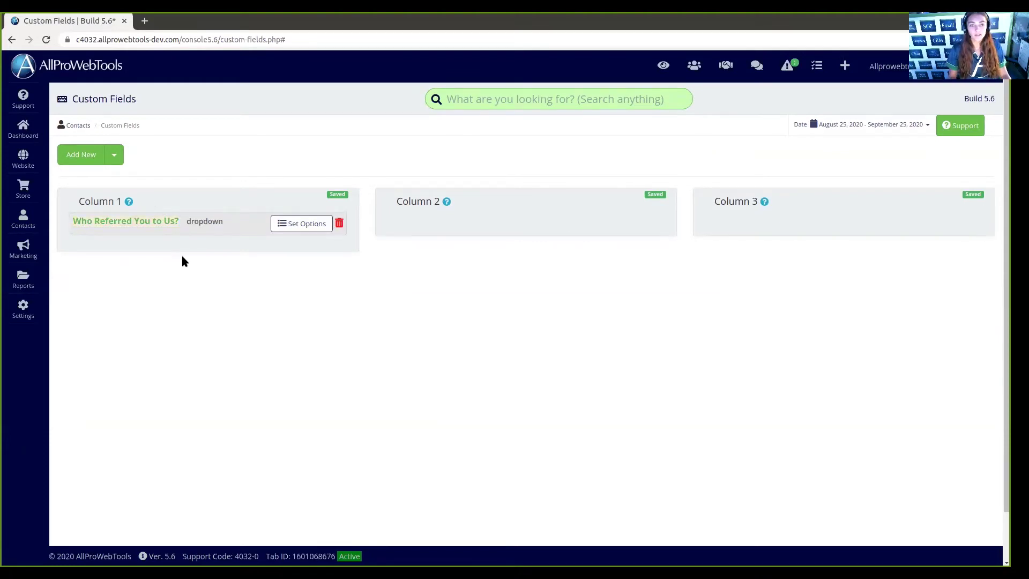
- Open the option choices of the "Who Referred You to Us?" field and rename the first choice to "A friend"
{"action": "left_click", "coordinate": [289, 225]}
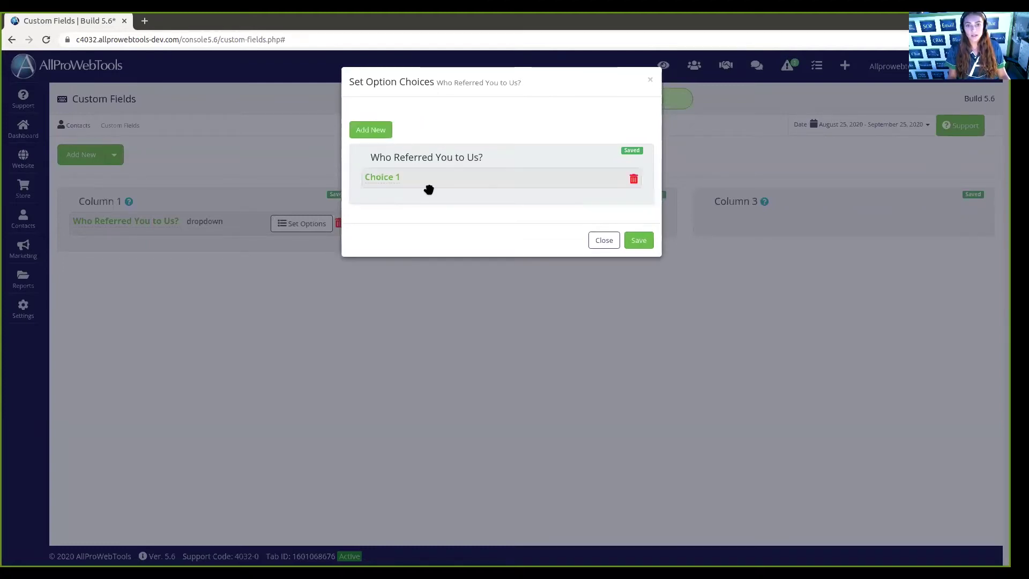
{"action": "left_click", "coordinate": [391, 175]}
{"action": "key", "text": "ctrl+a"}
{"action": "type", "text": "A friend"}
{"action": "left_click", "coordinate": [479, 179]}
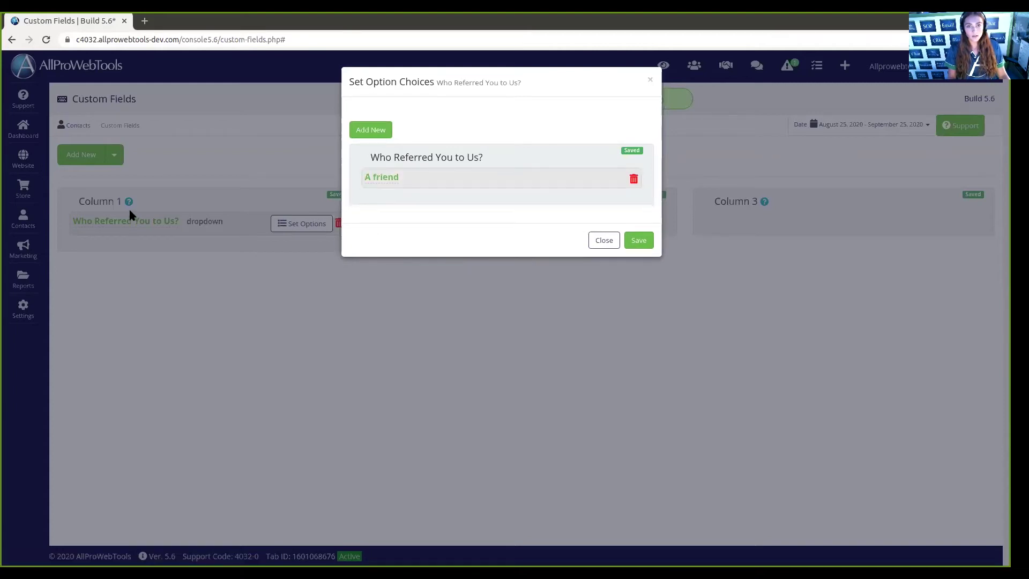
- Add two more choices to the dropdown field, named "Online Ad" and "Facebook"
{"action": "left_click", "coordinate": [370, 130]}
{"action": "left_click", "coordinate": [385, 199]}
{"action": "key", "text": "ctrl+a"}
{"action": "type", "text": "Online Ad"}
{"action": "left_click", "coordinate": [478, 202]}
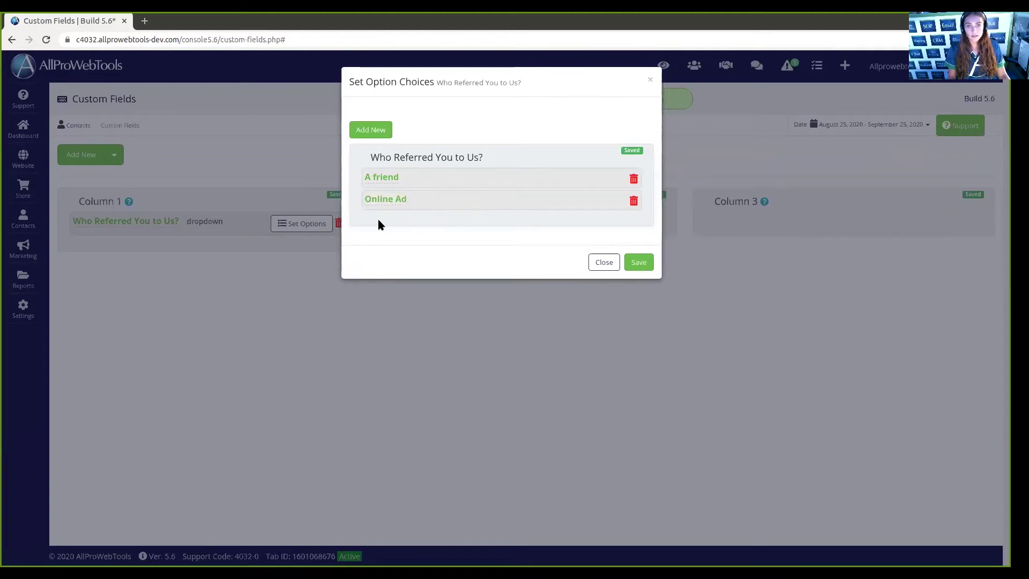
{"action": "left_click", "coordinate": [369, 134]}
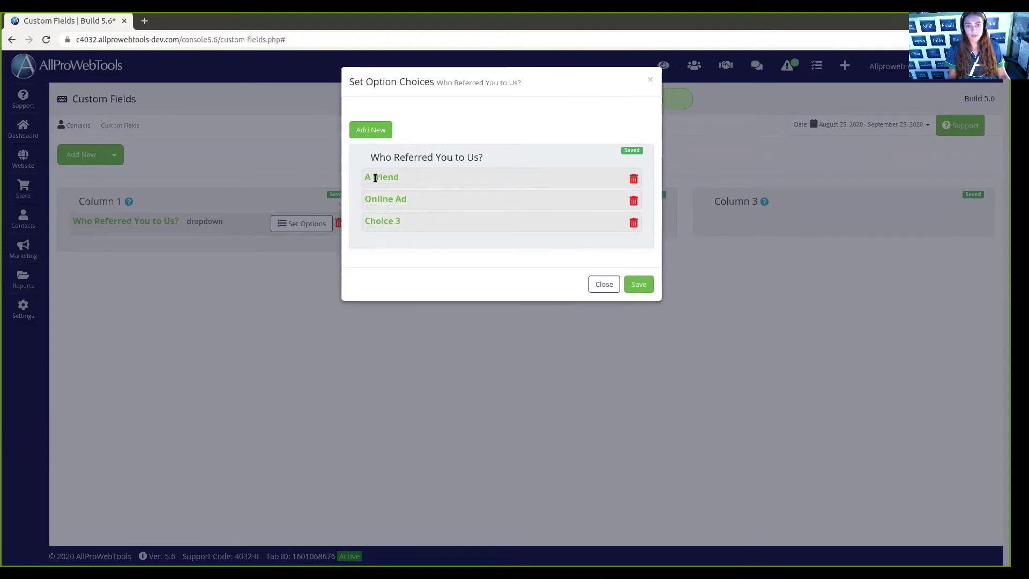
{"action": "left_click", "coordinate": [383, 222]}
{"action": "type", "text": "Facebook"}
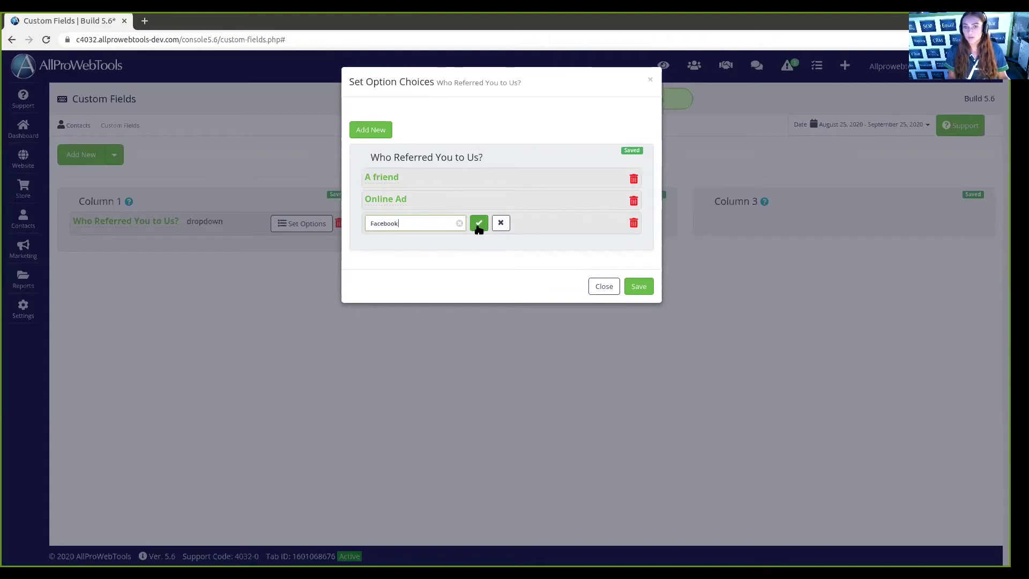
{"action": "left_click", "coordinate": [478, 224]}
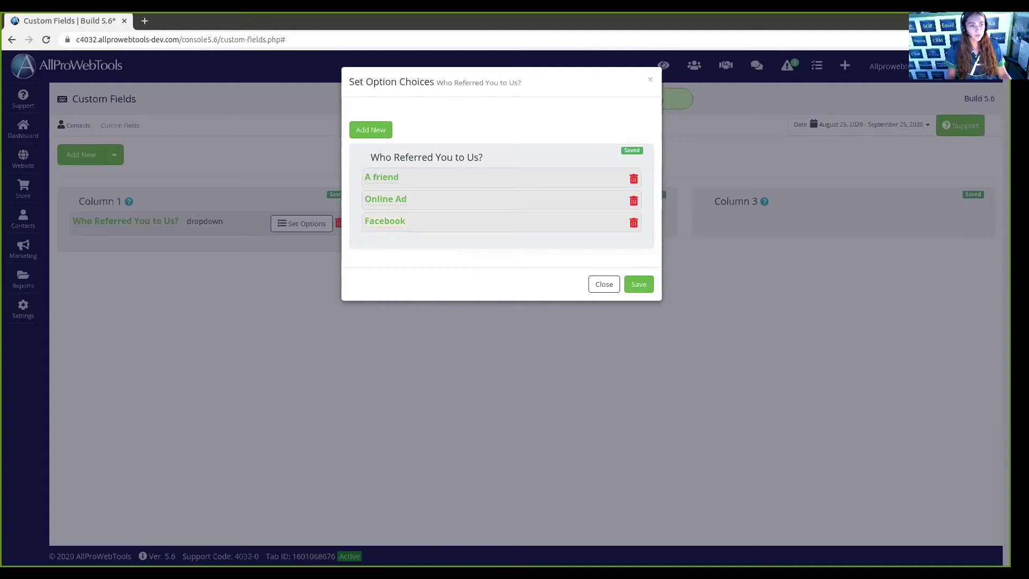
- Add a "Not Applicable" choice as the first in the list and save the option choices
{"action": "left_click", "coordinate": [375, 132]}
{"action": "left_click", "coordinate": [400, 242]}
{"action": "type", "text": "Not Applicable"}
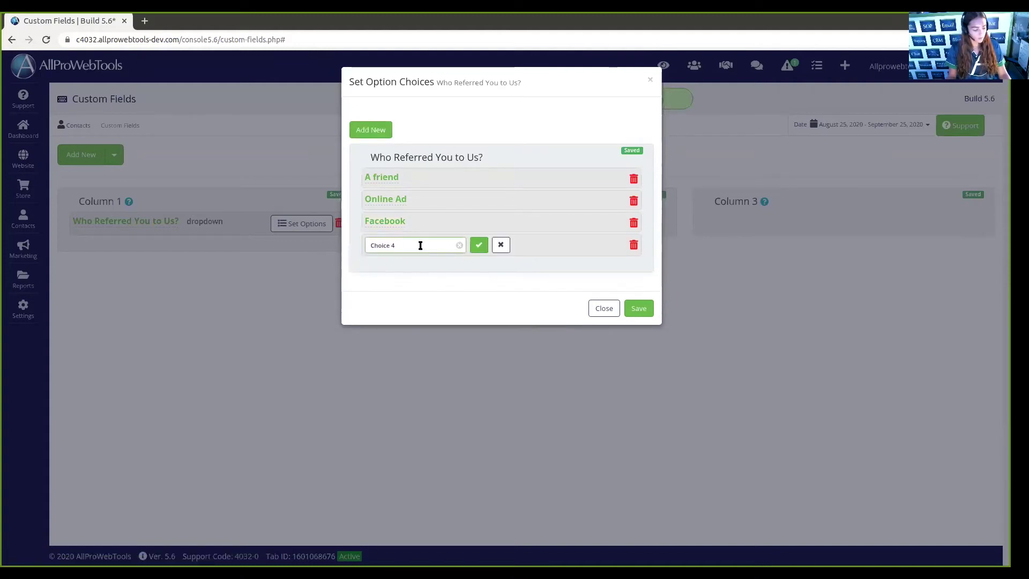
{"action": "left_click", "coordinate": [479, 246]}
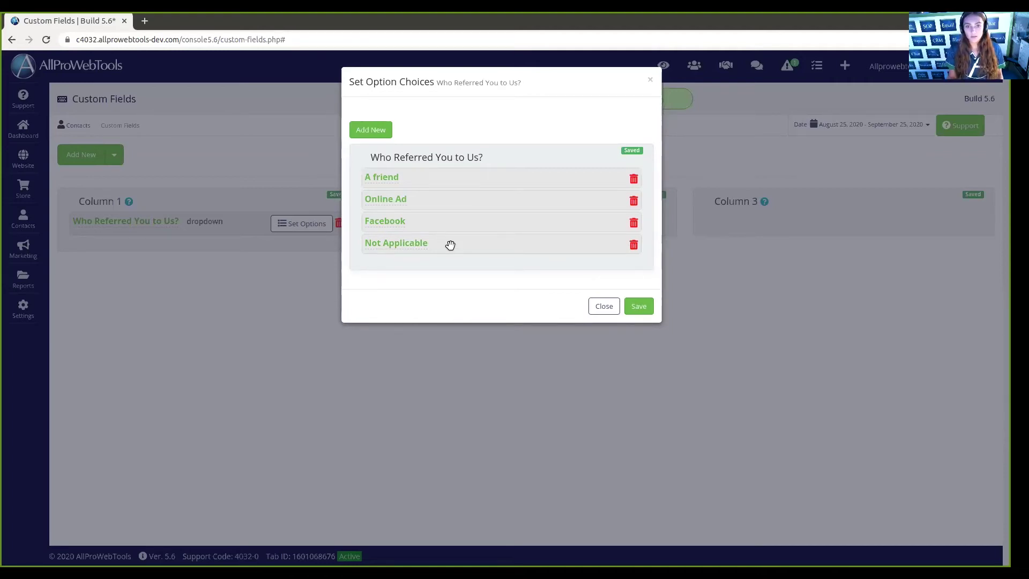
{"action": "left_click_drag", "start_coordinate": [444, 239], "coordinate": [450, 171]}
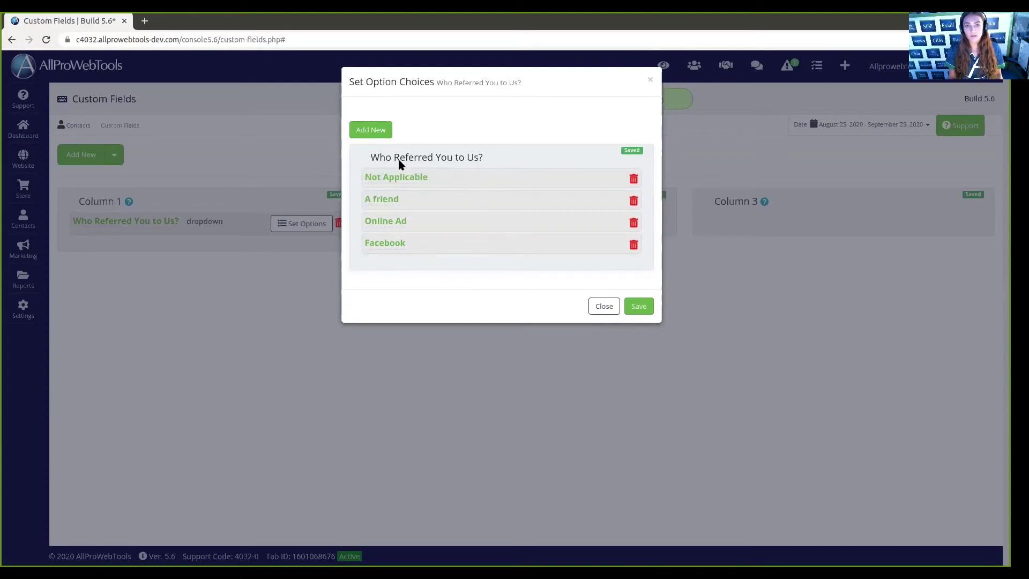
{"action": "left_click", "coordinate": [638, 306]}
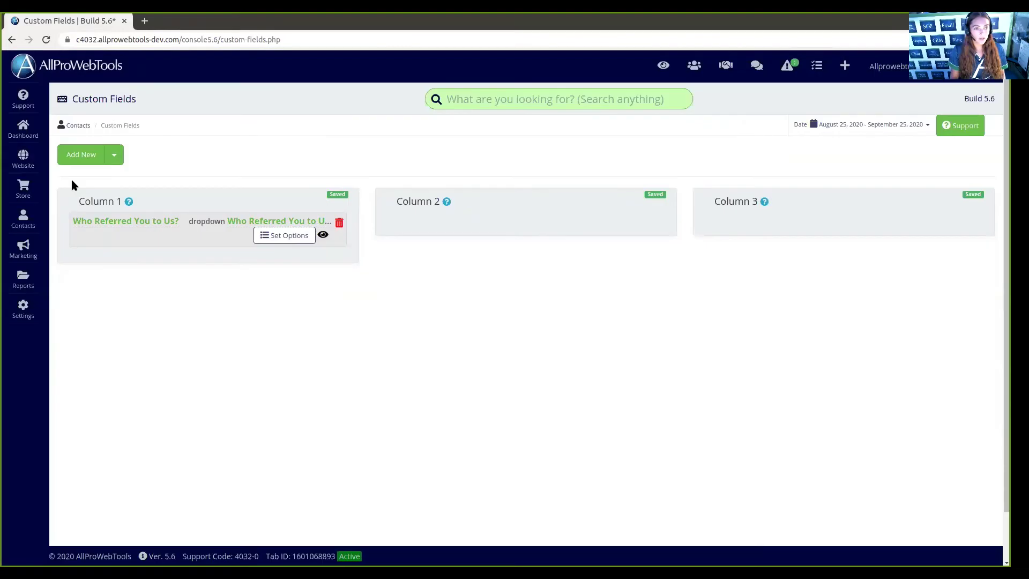
- Open the Contact Us sign-up box for editing and add the custom field "Who Referred You to Us?" below Company
{"action": "mouse_move", "coordinate": [45, 216]}
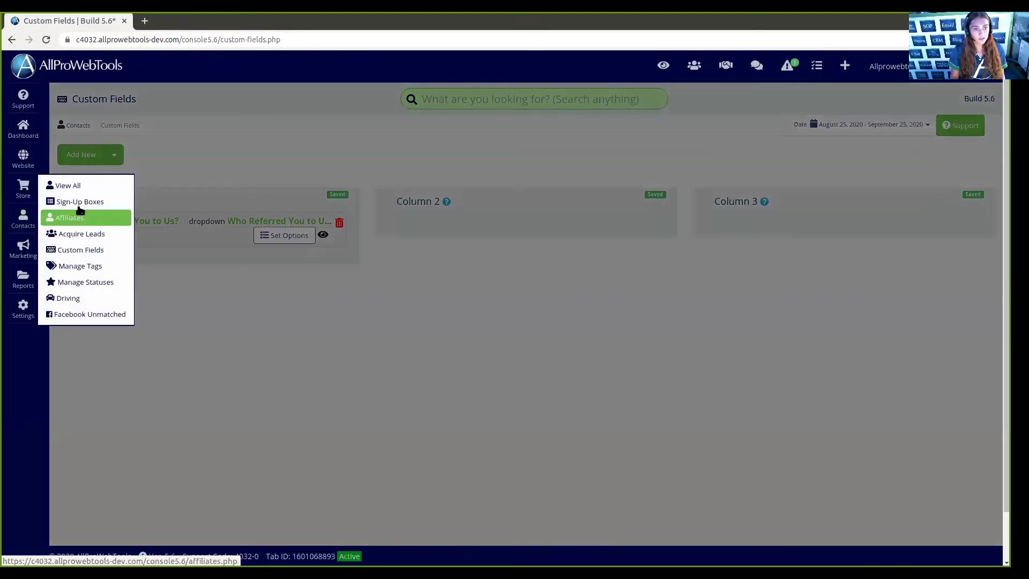
{"action": "left_click", "coordinate": [80, 203]}
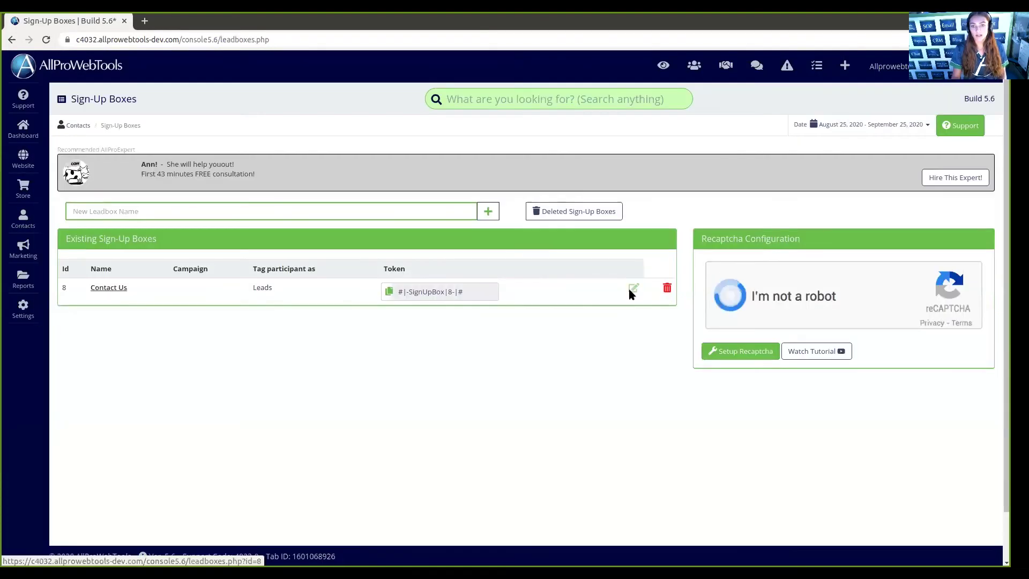
{"action": "left_click", "coordinate": [632, 290]}
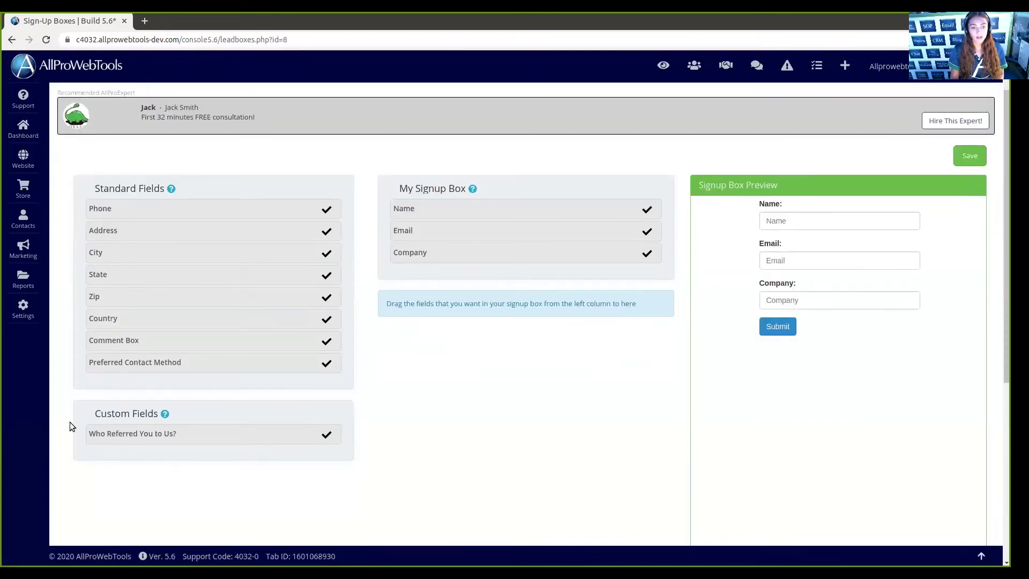
{"action": "left_click_drag", "start_coordinate": [142, 433], "coordinate": [450, 266]}
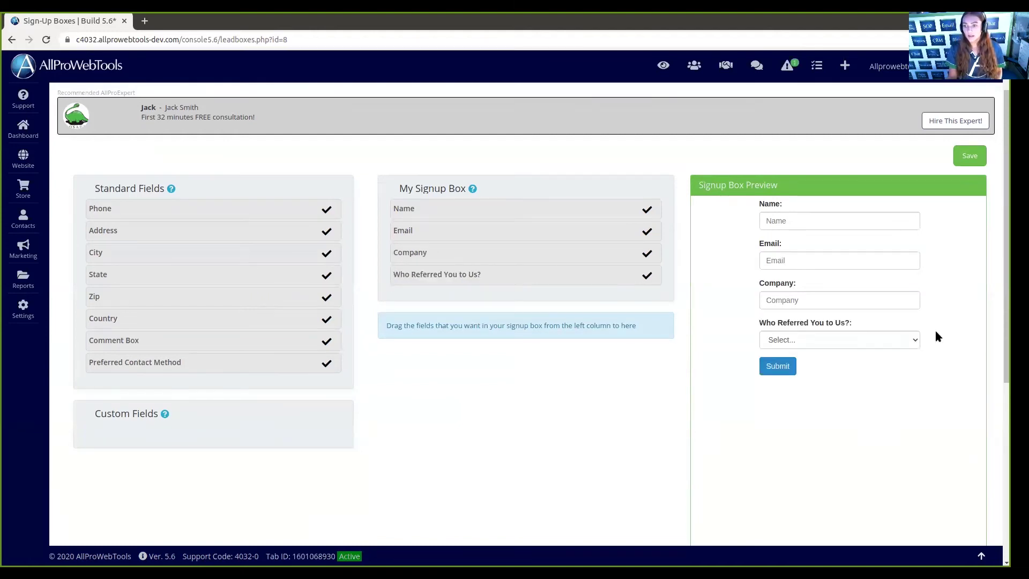
- Test the "Who Referred You to Us?" dropdown in the signup box preview by choosing "Not Applicable"
{"action": "left_click", "coordinate": [912, 342]}
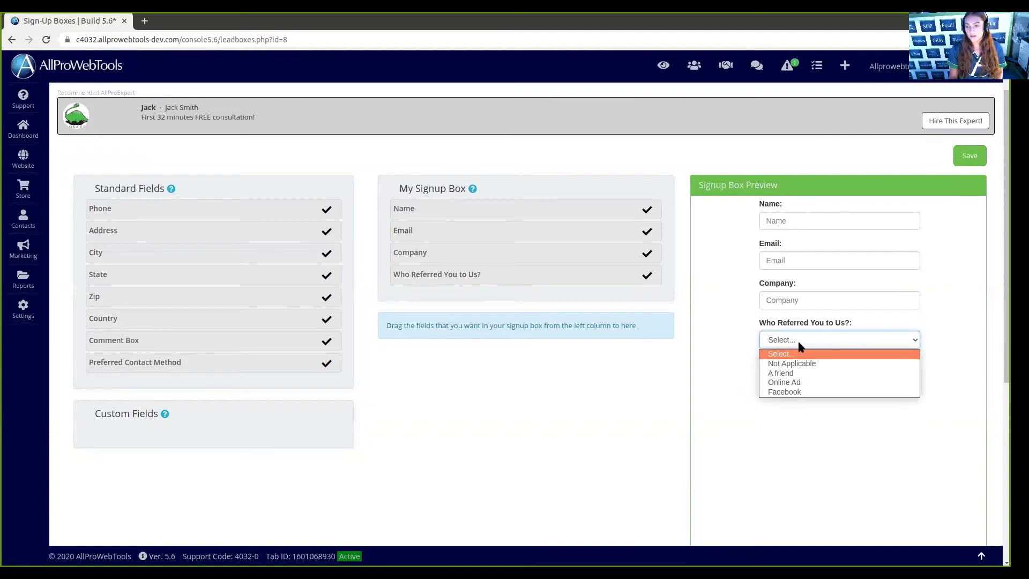
{"action": "left_click", "coordinate": [796, 364]}
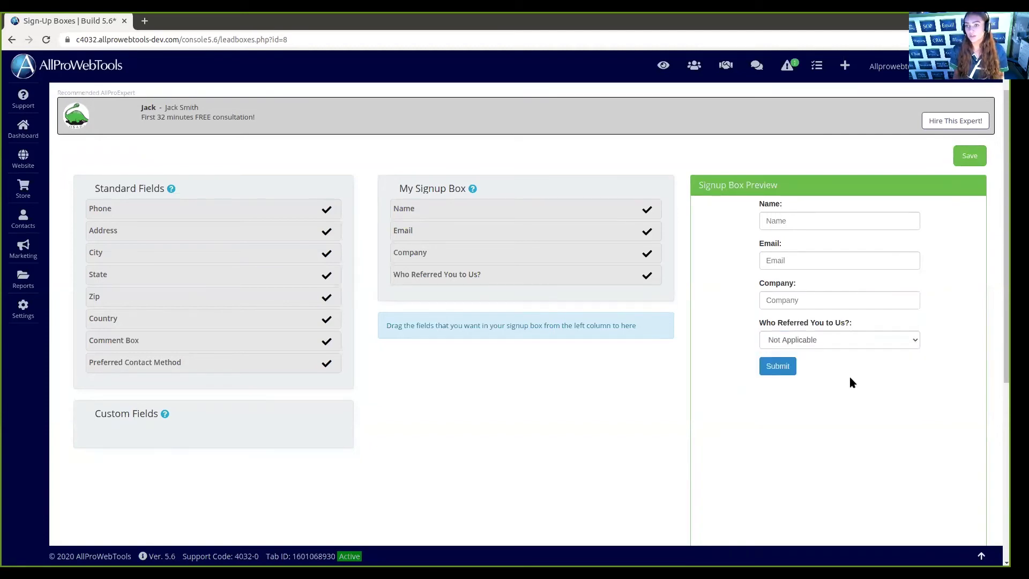
{"action": "left_click", "coordinate": [812, 343]}
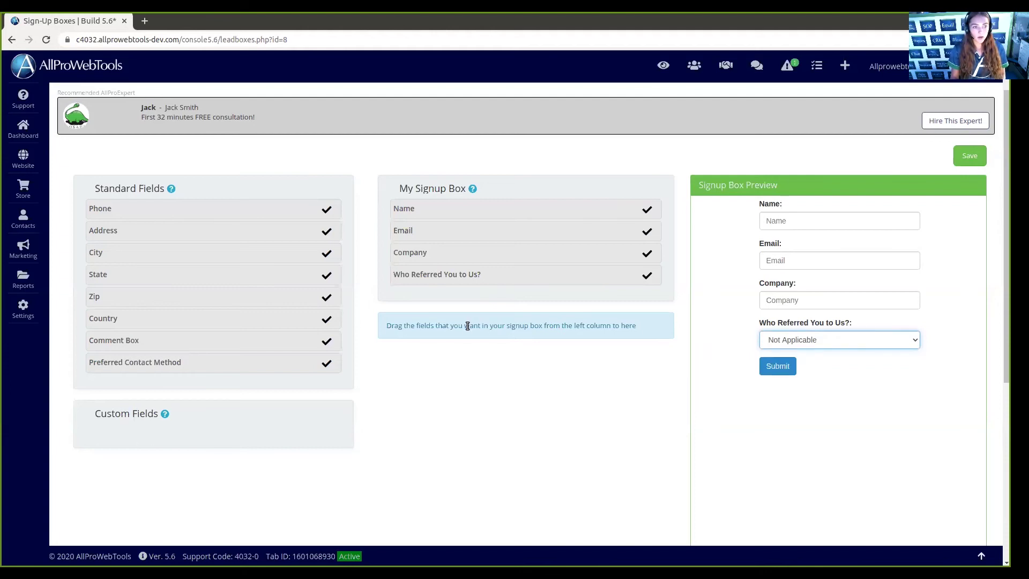
- Add the Comment Box field to the signup box below "Who Referred You to Us?"
{"action": "left_click_drag", "start_coordinate": [150, 341], "coordinate": [456, 292]}
{"action": "left_click_drag", "start_coordinate": [758, 335], "coordinate": [798, 334]}
{"action": "left_click", "coordinate": [800, 336]}
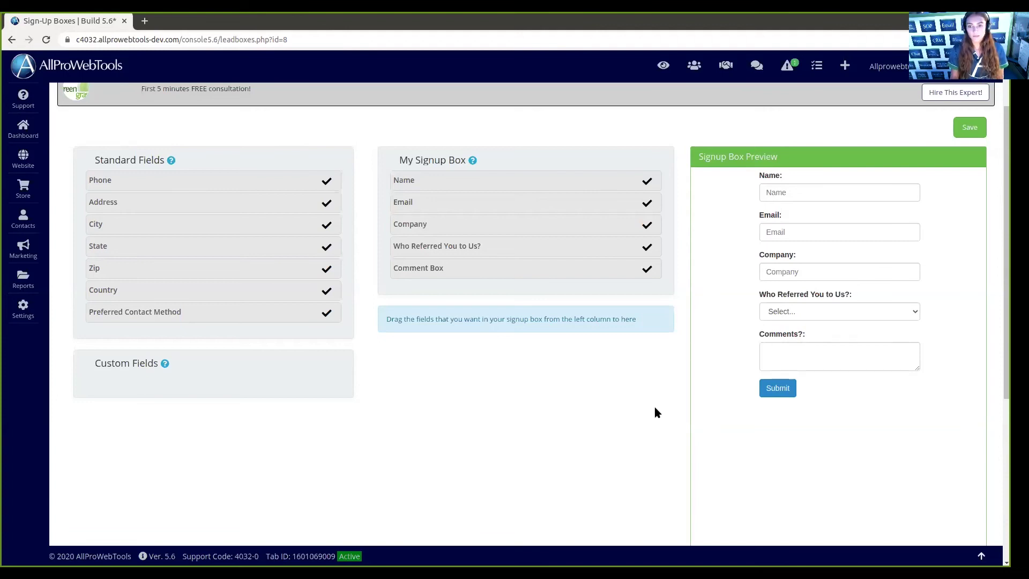
- Save the signup box and copy its widget code #|-SignUpBox|8-|#
{"action": "scroll", "coordinate": [654, 414], "scroll_direction": "up", "scroll_amount": 2}
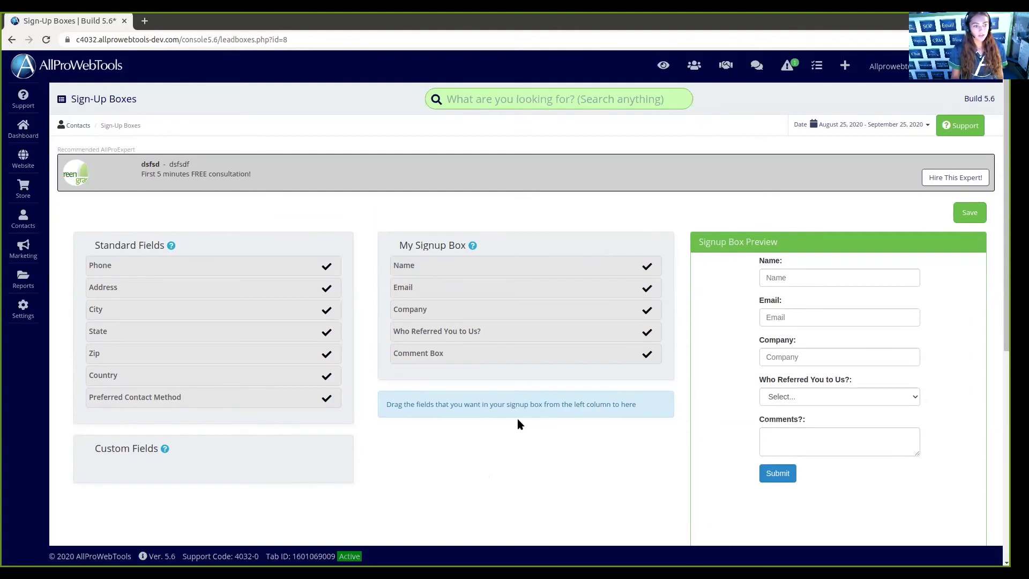
{"action": "left_click", "coordinate": [964, 219]}
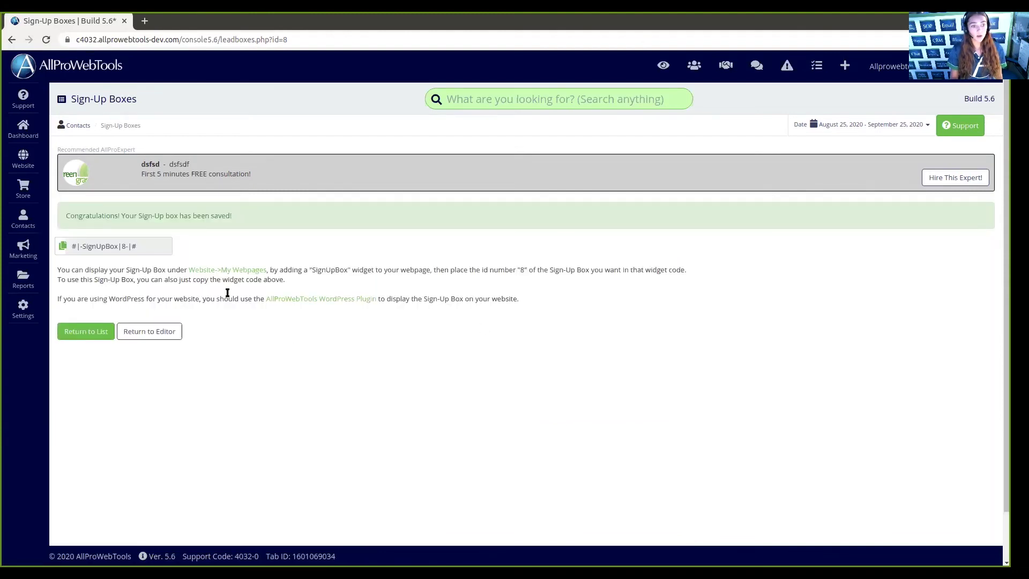
{"action": "left_click", "coordinate": [131, 248]}
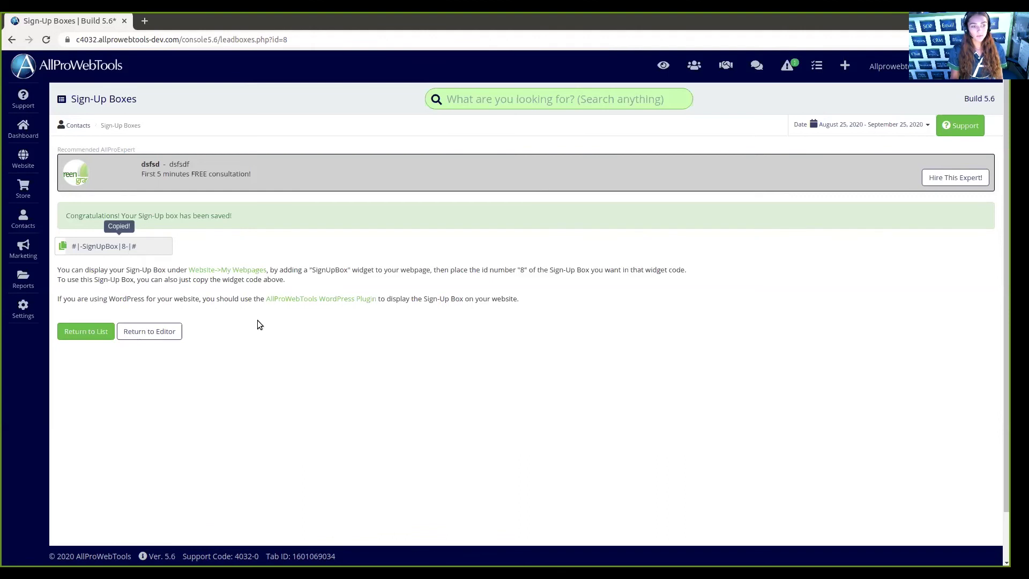